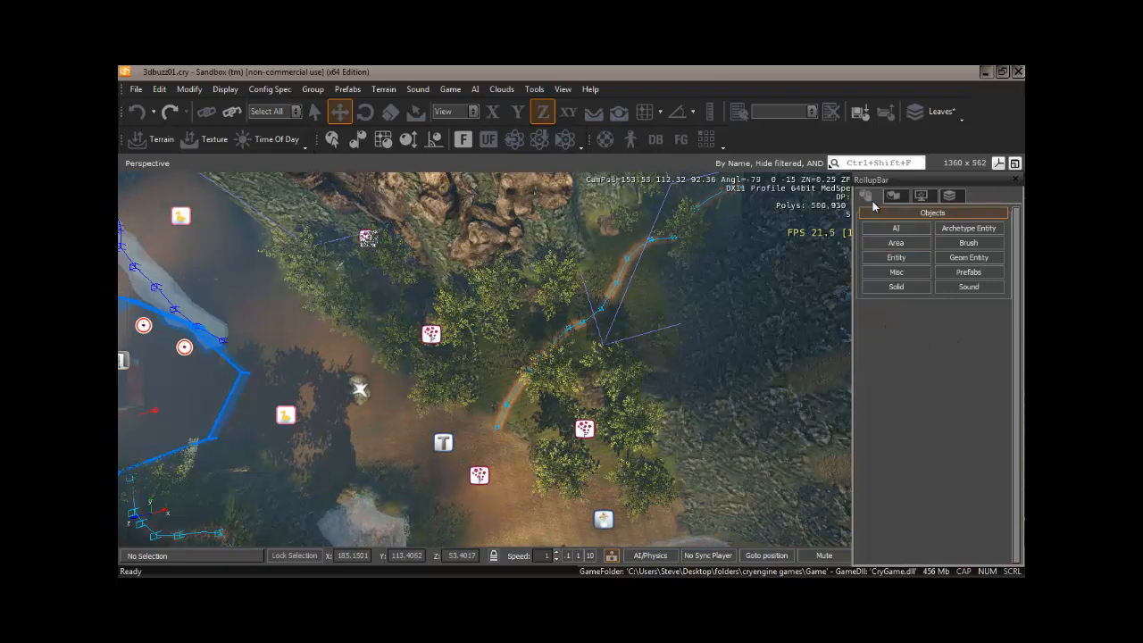
Draw a closed 14-point area Shape around the grove of trees and the path, with placement following the terrain.
{"action": "left_click", "coordinate": [899, 244]}
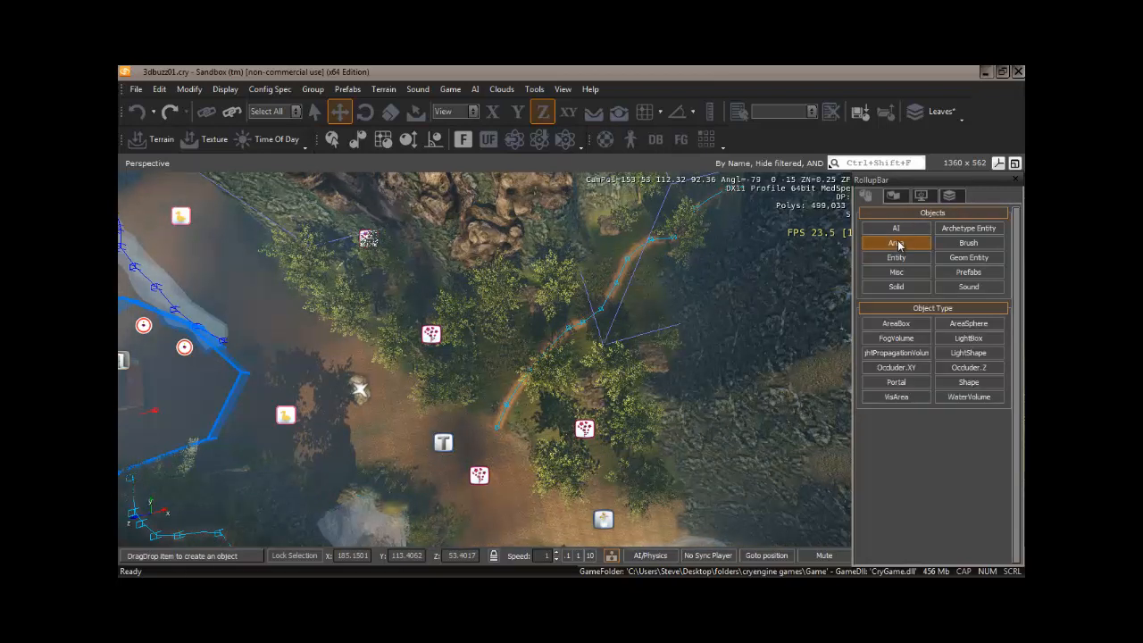
{"action": "left_click", "coordinate": [971, 383]}
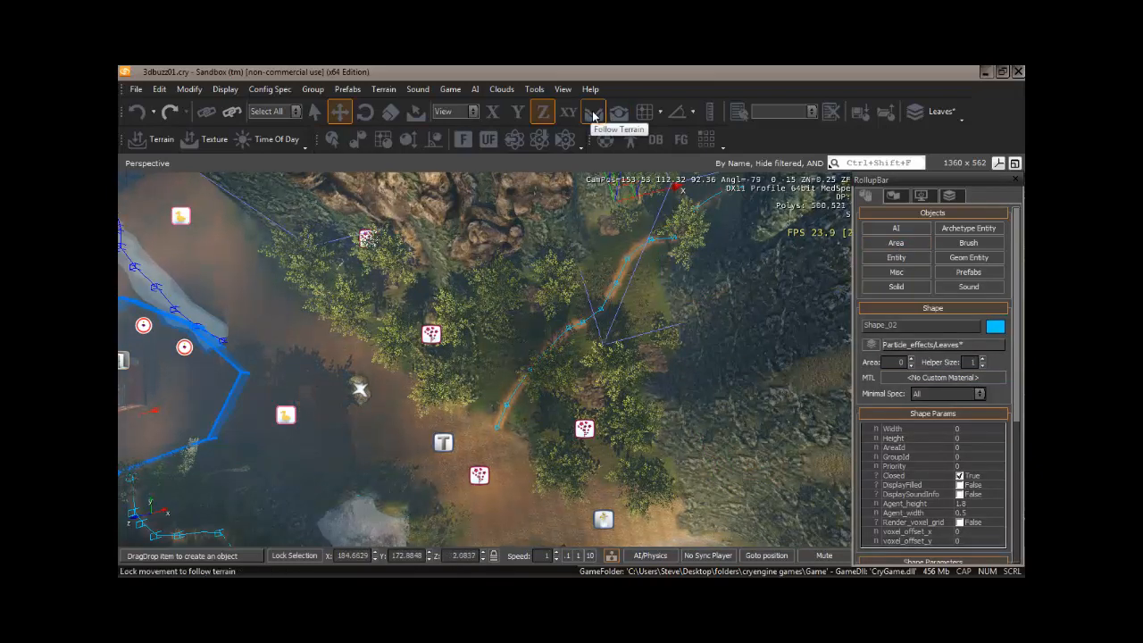
{"action": "left_click", "coordinate": [594, 113]}
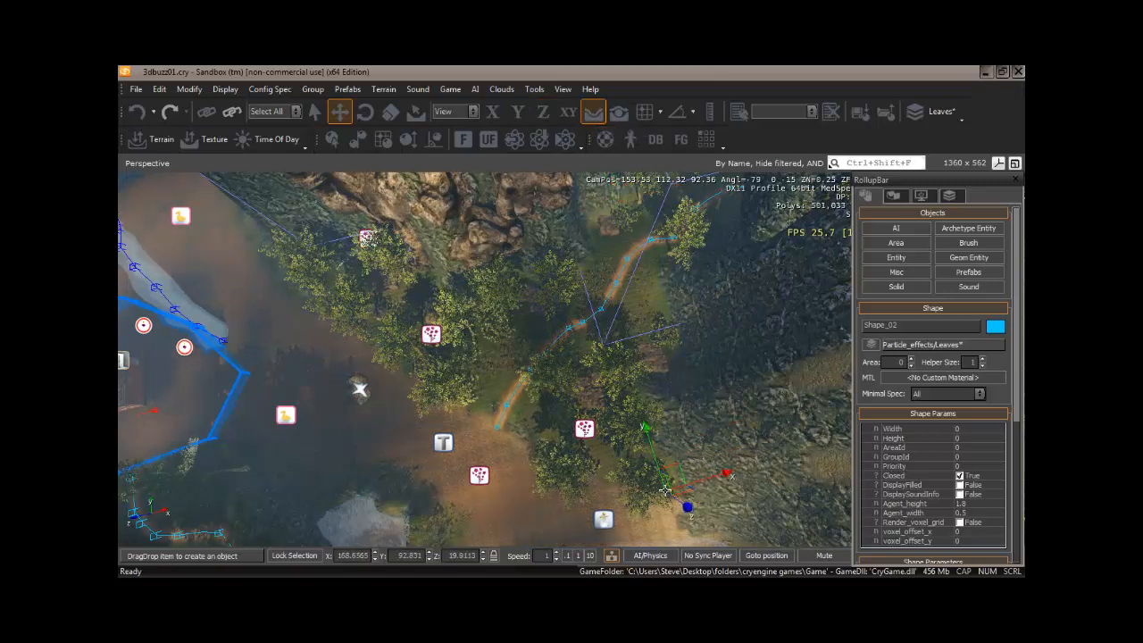
{"action": "left_click", "coordinate": [665, 491]}
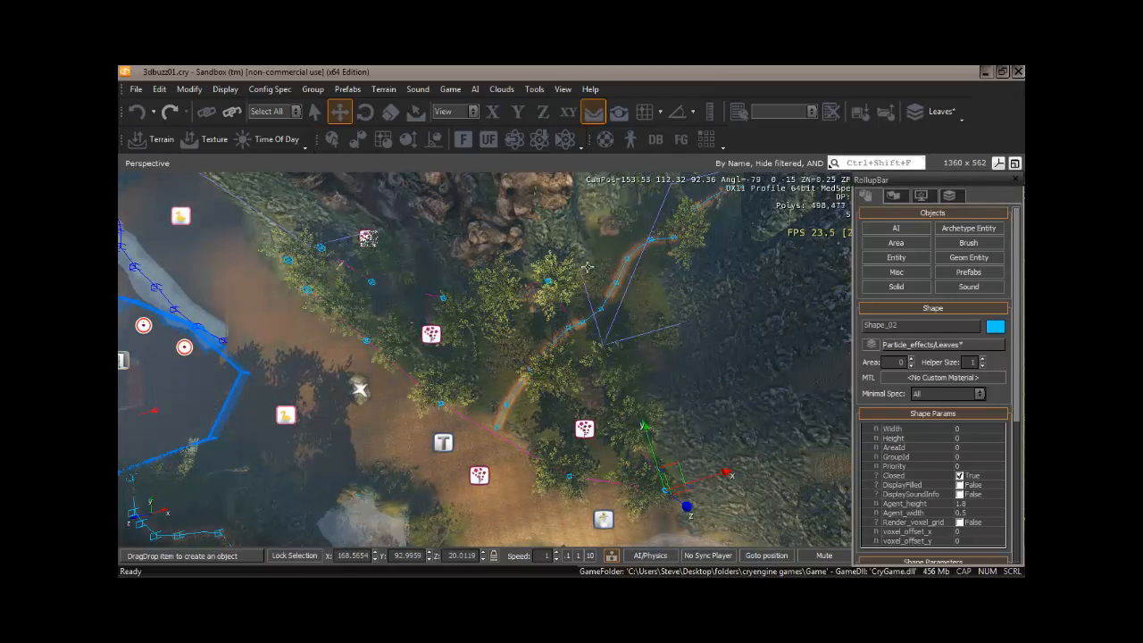
{"action": "left_click", "coordinate": [632, 213]}
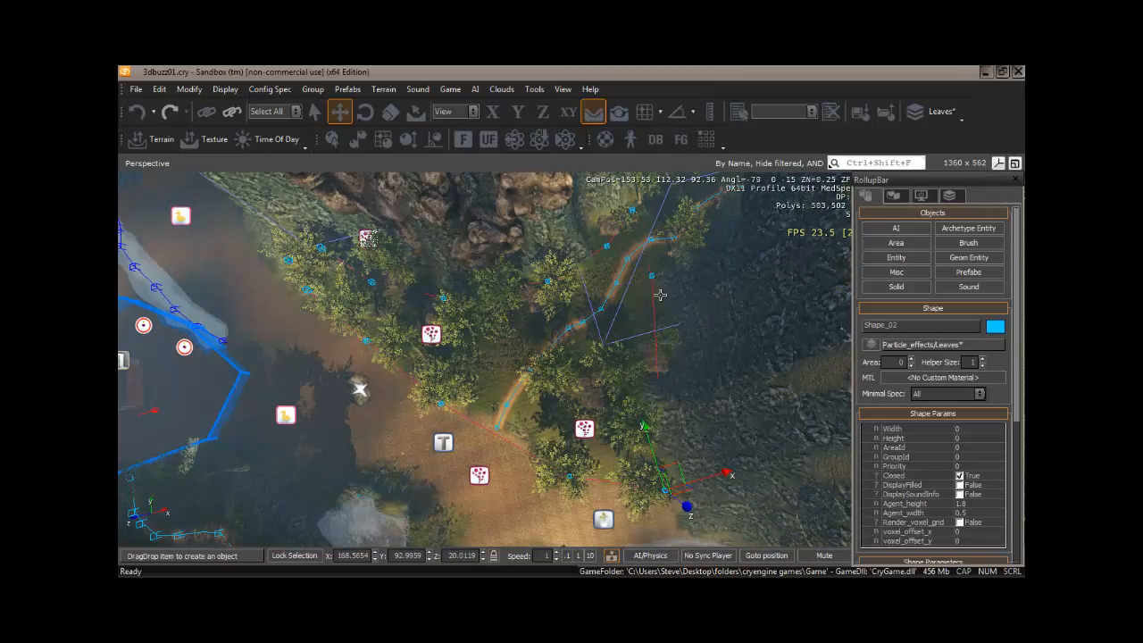
{"action": "double_click", "coordinate": [663, 362]}
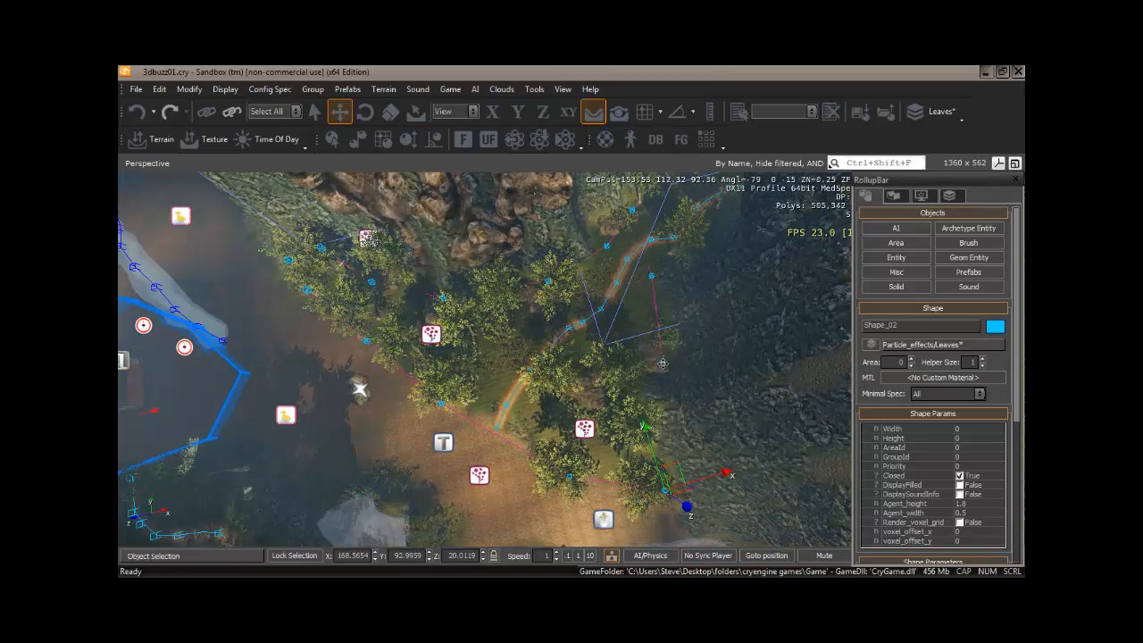
Set the area shape's Height to 25 and turn on its DisplayFilled option.
{"action": "left_click", "coordinate": [974, 437]}
{"action": "type", "text": "25"}
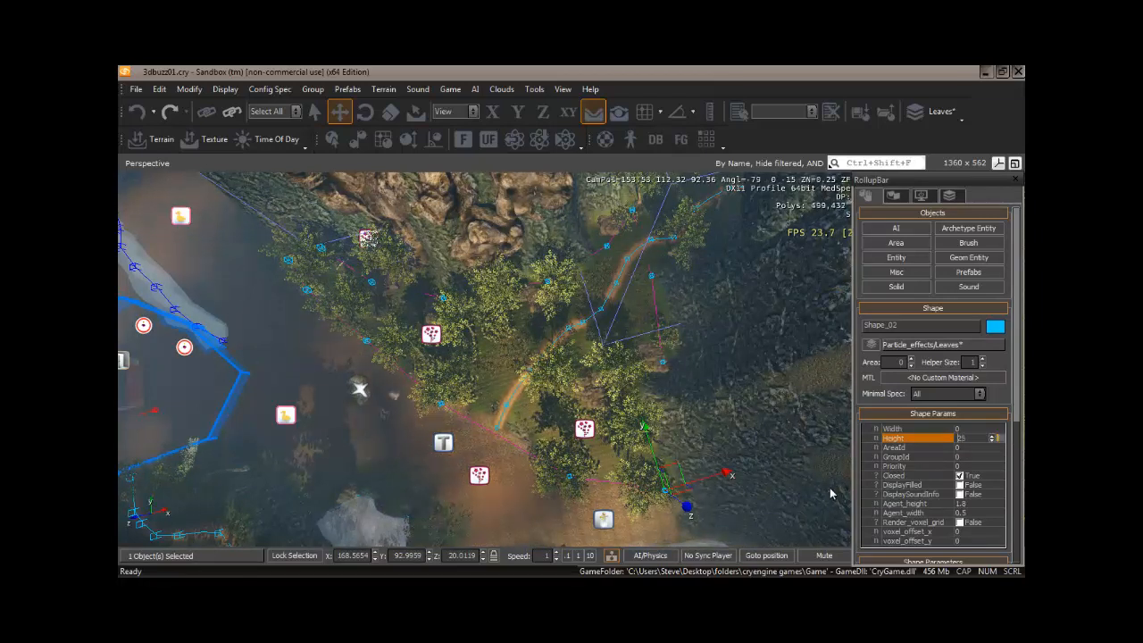
{"action": "key", "text": "Return"}
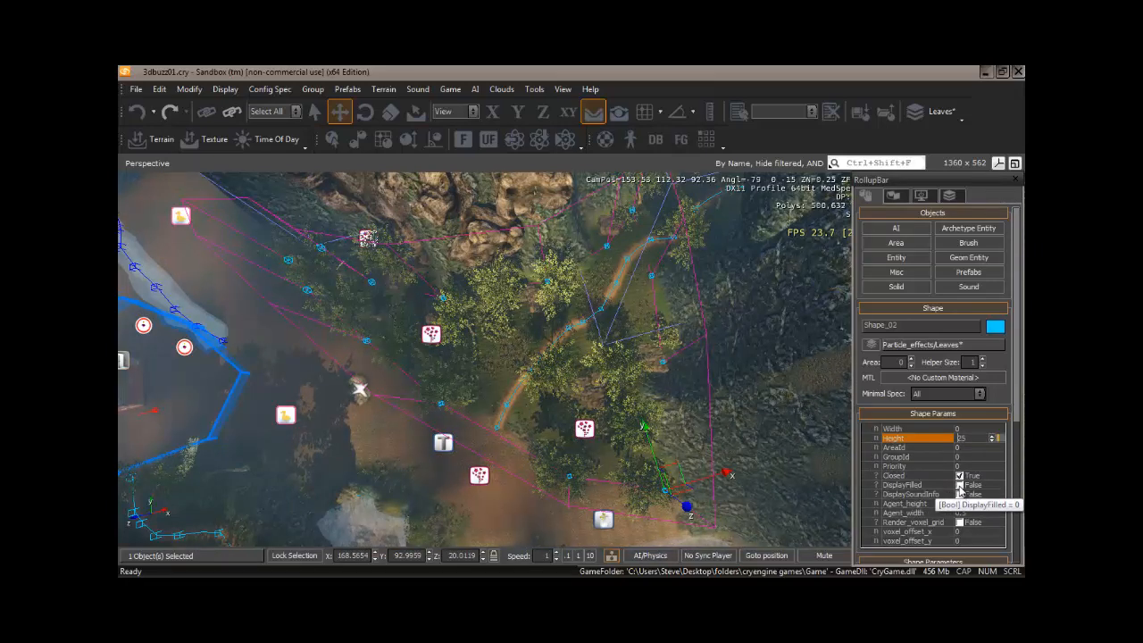
{"action": "left_click", "coordinate": [960, 486]}
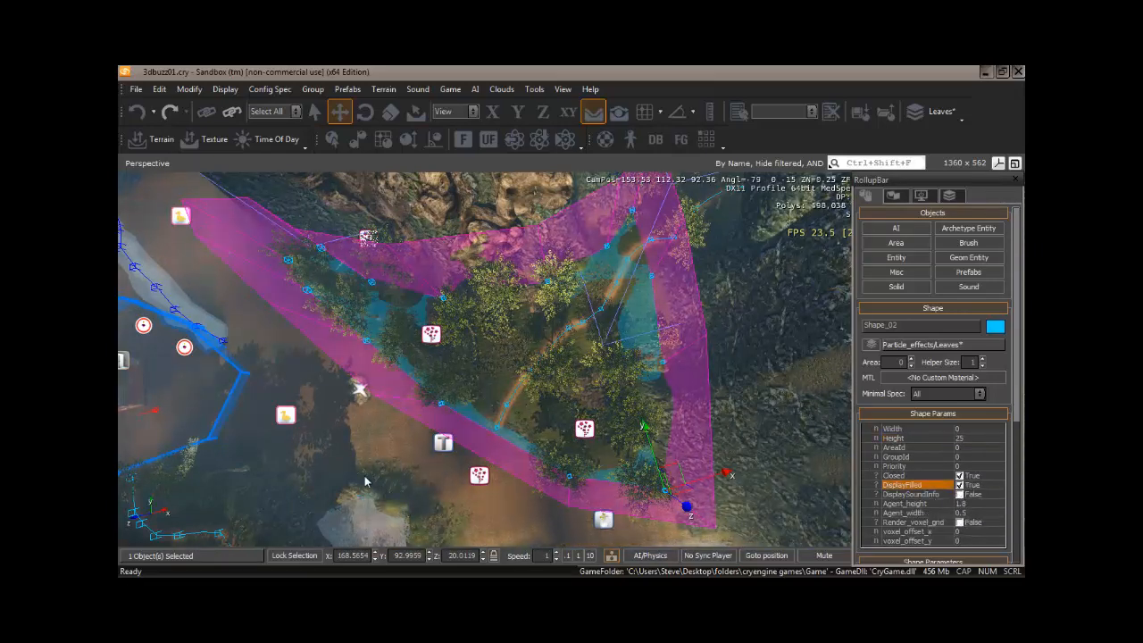
Lower the area shape along the Z axis to about 16.06 so its base sinks into the terrain.
{"action": "mouse_move", "coordinate": [364, 475]}
{"action": "right_mouse_down"}
{"action": "mouse_move", "coordinate": [357, 471]}
{"action": "mouse_move", "coordinate": [422, 475]}
{"action": "mouse_move", "coordinate": [368, 474]}
{"action": "right_mouse_up"}
{"action": "key", "text": "w"}
{"action": "key", "text": "s"}
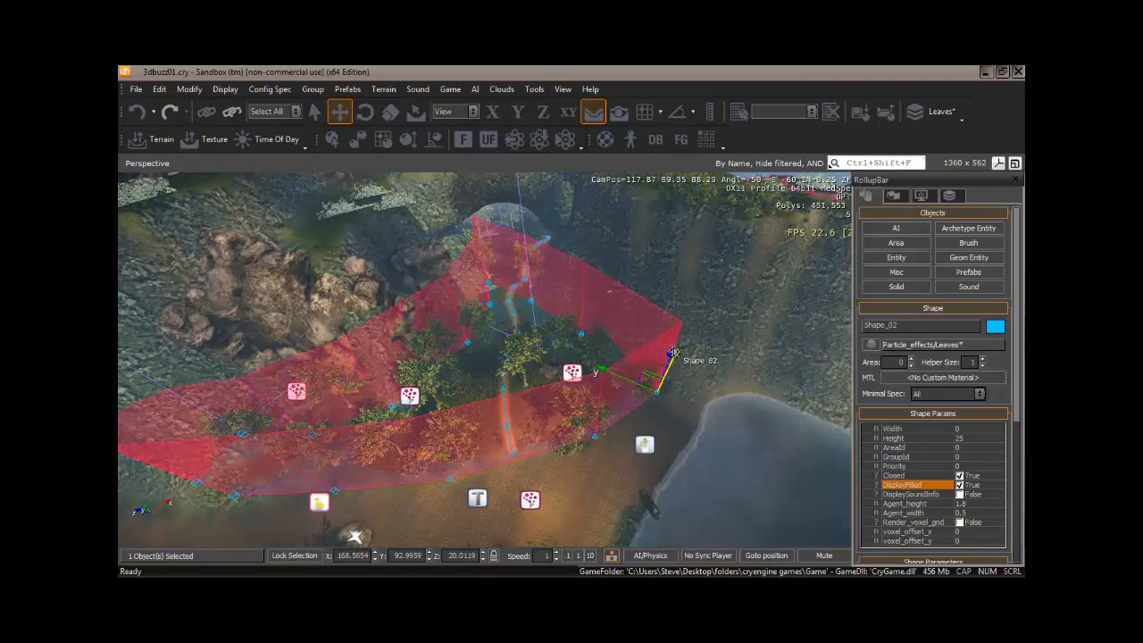
{"action": "left_click_drag", "start_coordinate": [672, 353], "coordinate": [672, 364]}
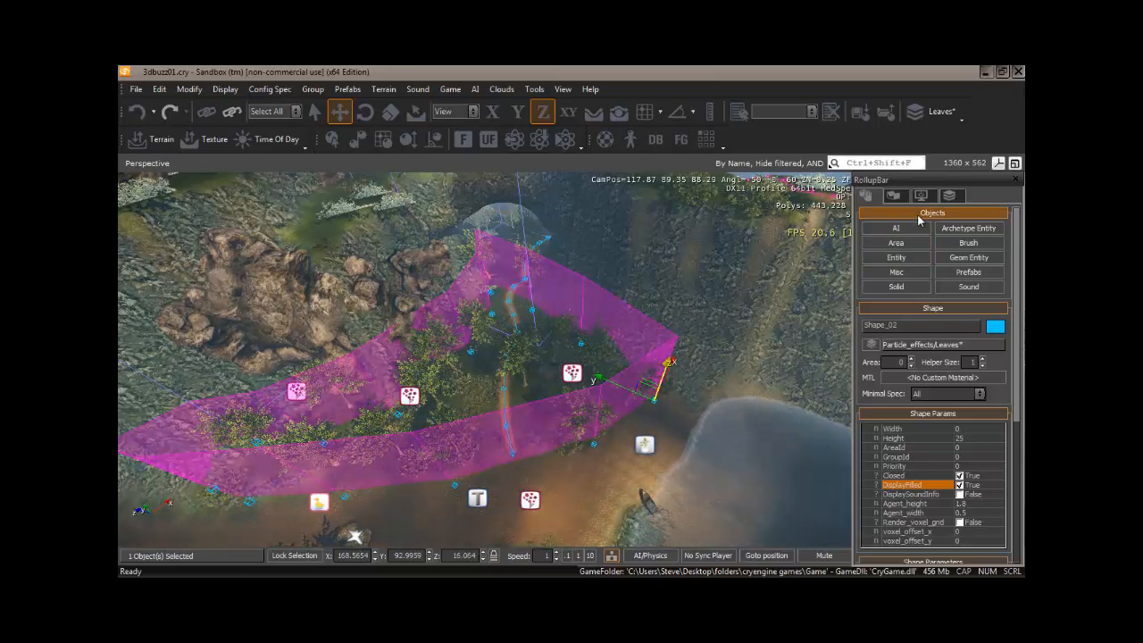
Place an AmbientVolume sound entity on the path inside the area shape, with placement following the terrain.
{"action": "left_click", "coordinate": [950, 287]}
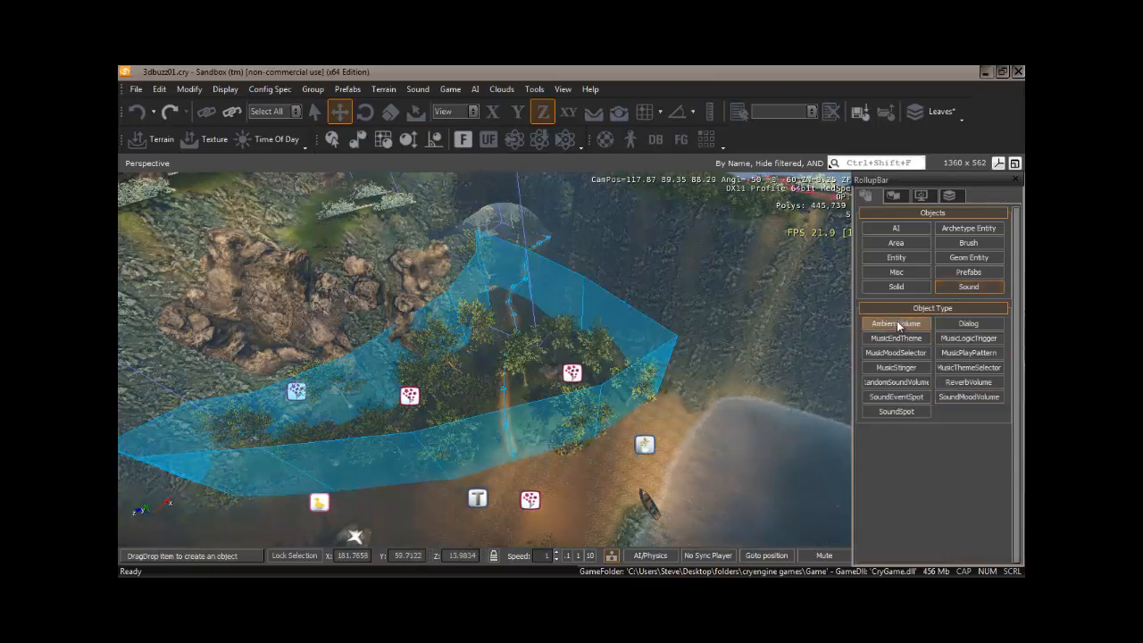
{"action": "left_click", "coordinate": [595, 116]}
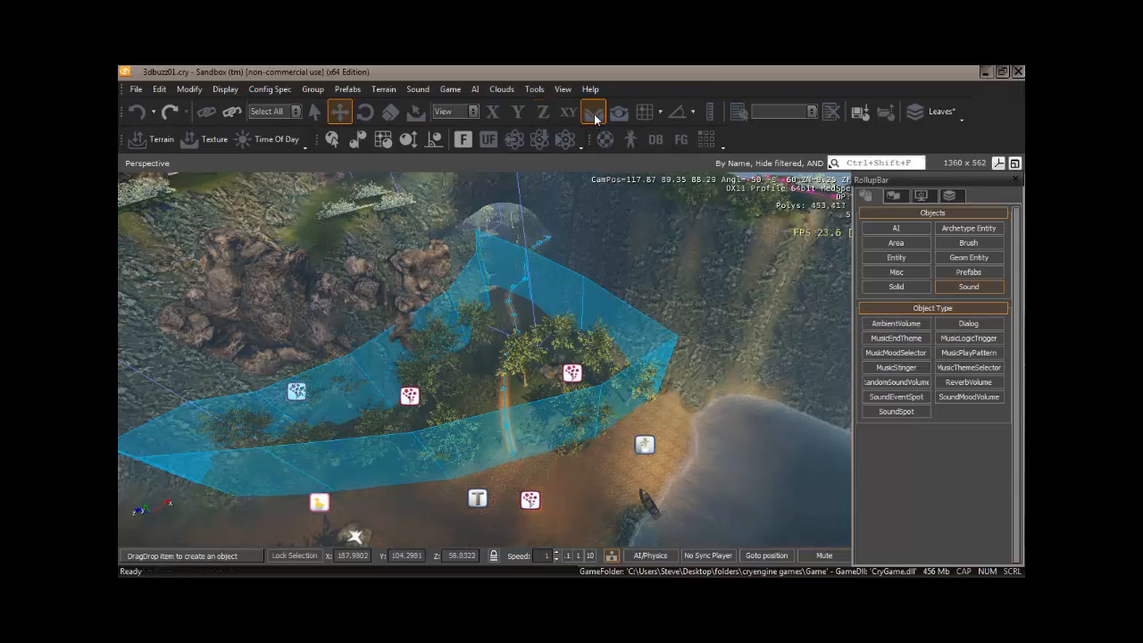
{"action": "left_click", "coordinate": [897, 323]}
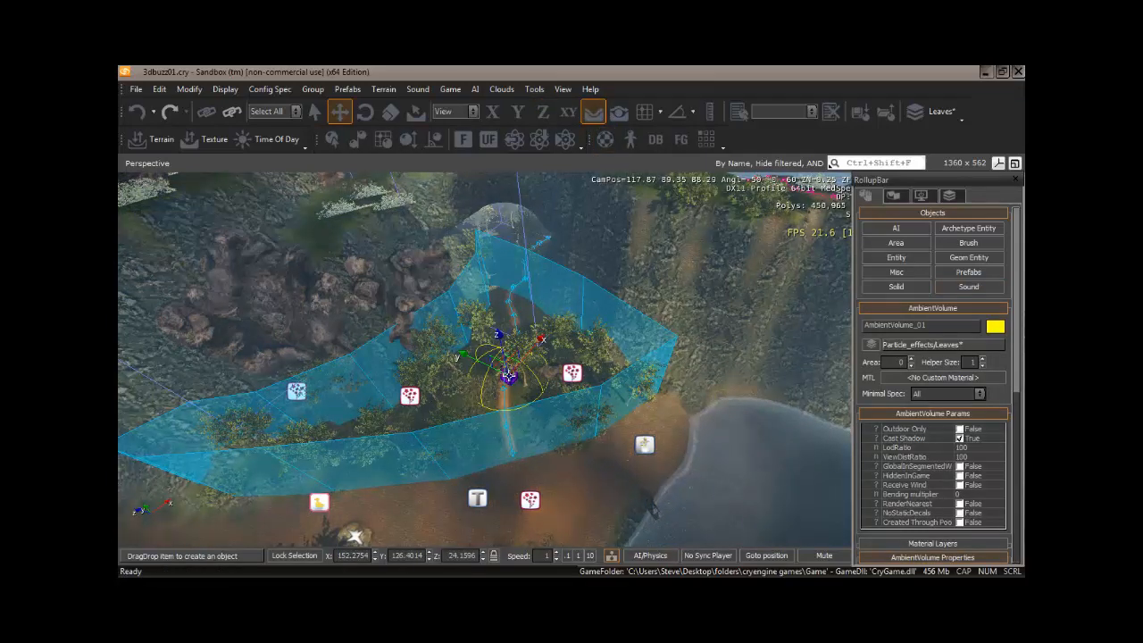
{"action": "left_click", "coordinate": [508, 375]}
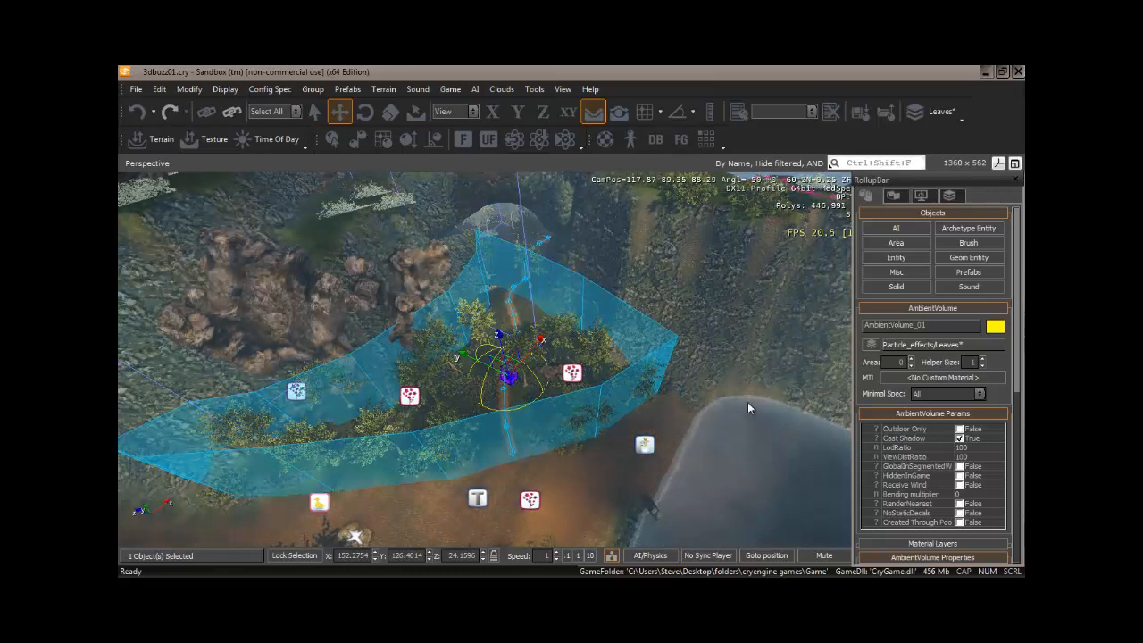
Assign the forest_ambience sound from sounds/environment/forest to the ambient volume's Name property.
{"action": "left_click_drag", "start_coordinate": [1018, 267], "coordinate": [1022, 413]}
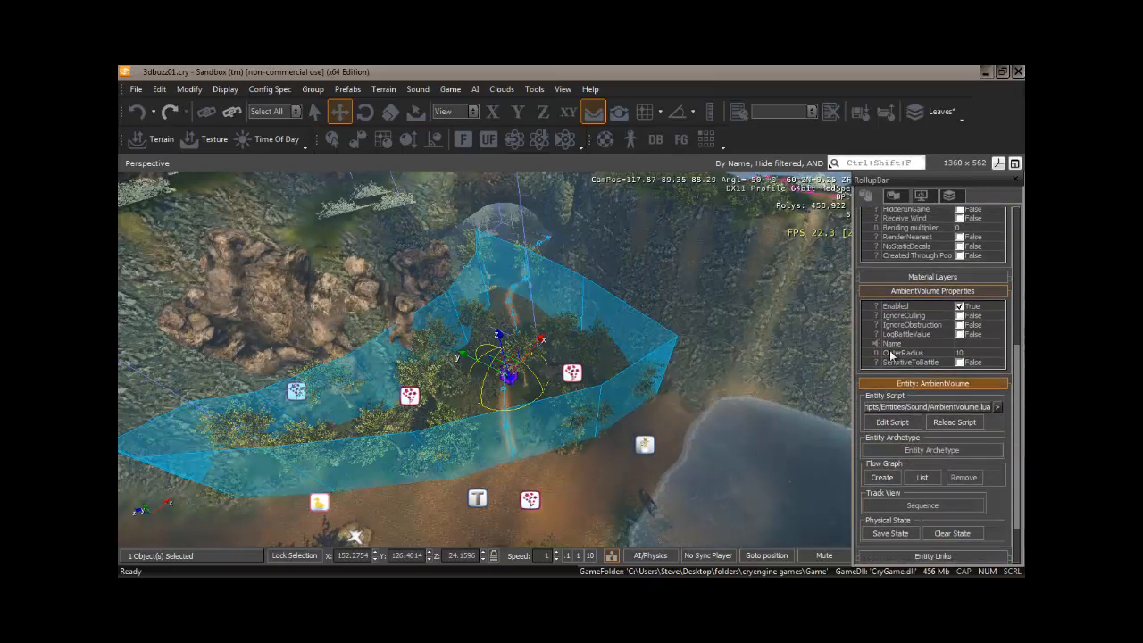
{"action": "left_click", "coordinate": [966, 344]}
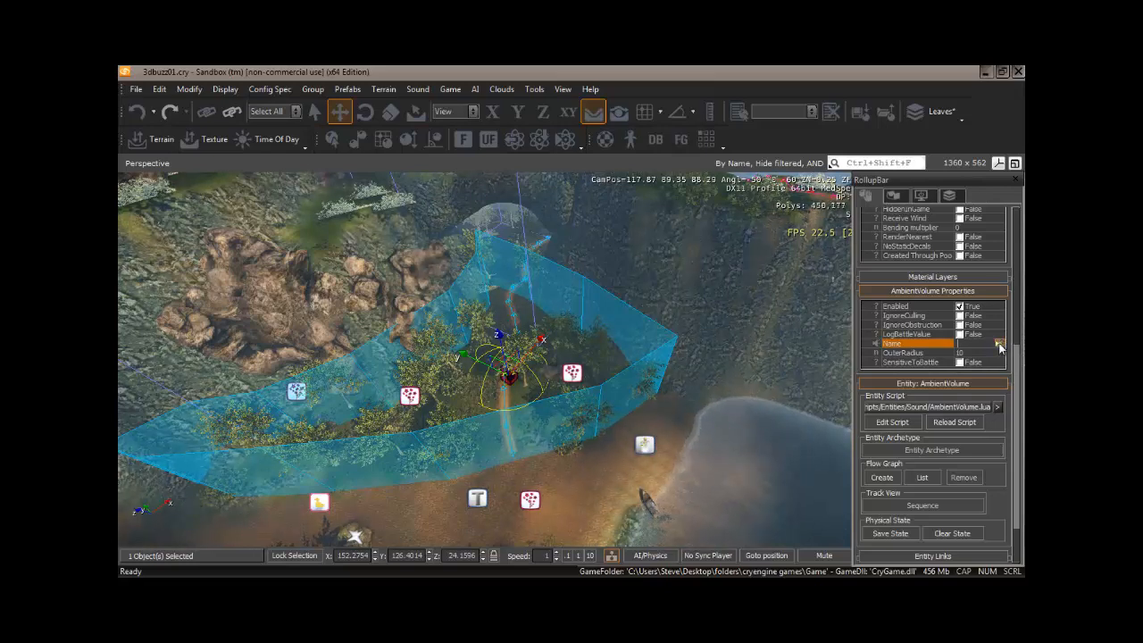
{"action": "left_click", "coordinate": [999, 346]}
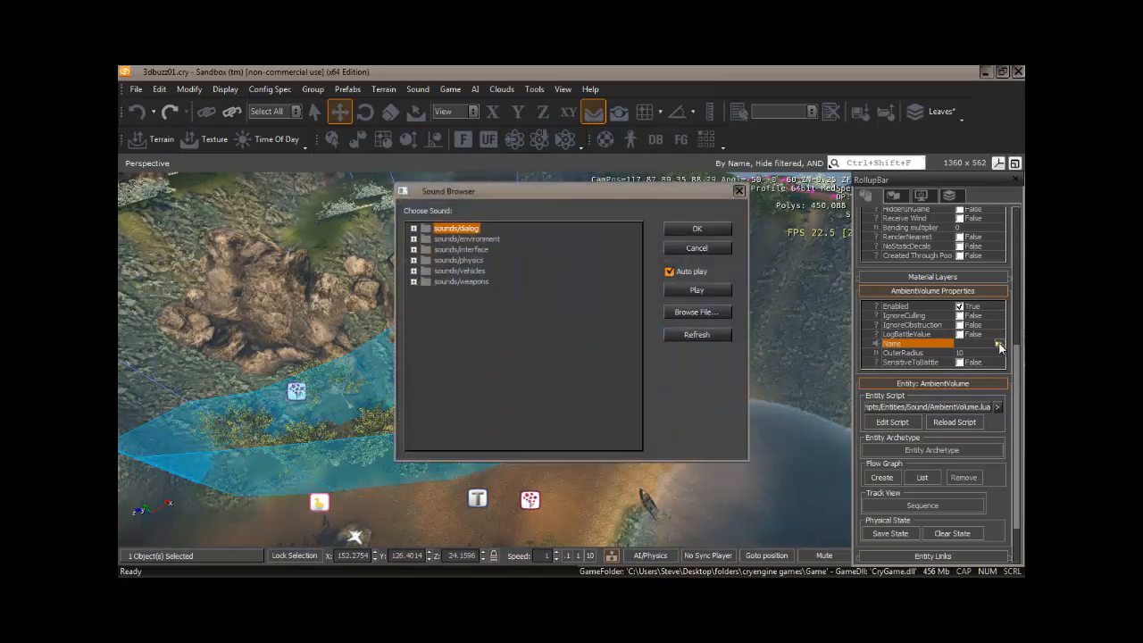
{"action": "left_click", "coordinate": [414, 239]}
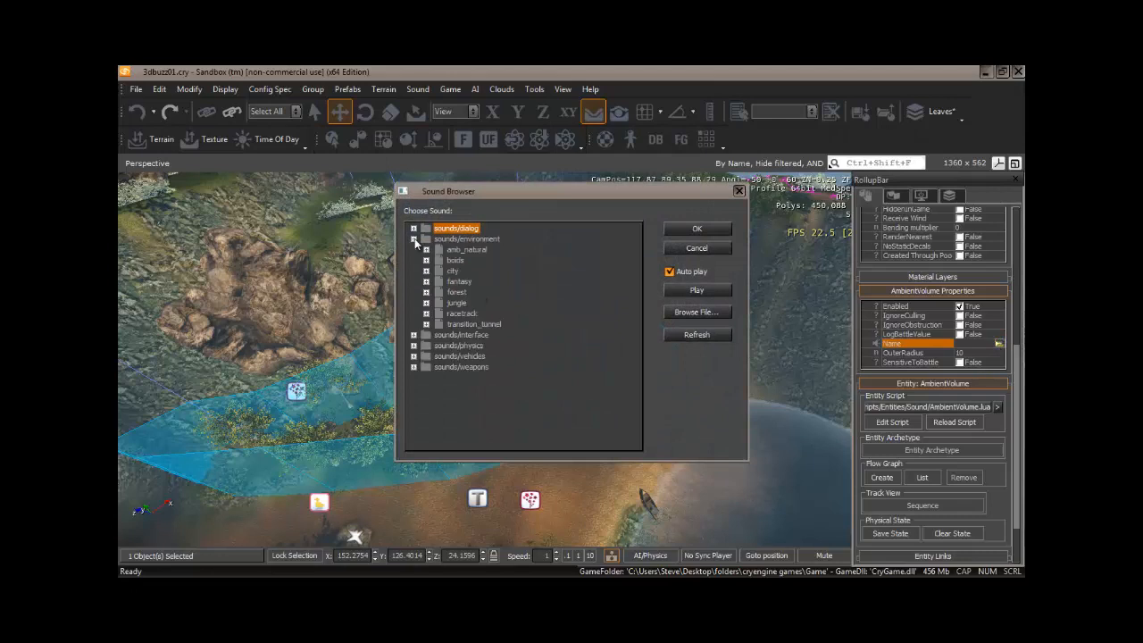
{"action": "left_click", "coordinate": [426, 292]}
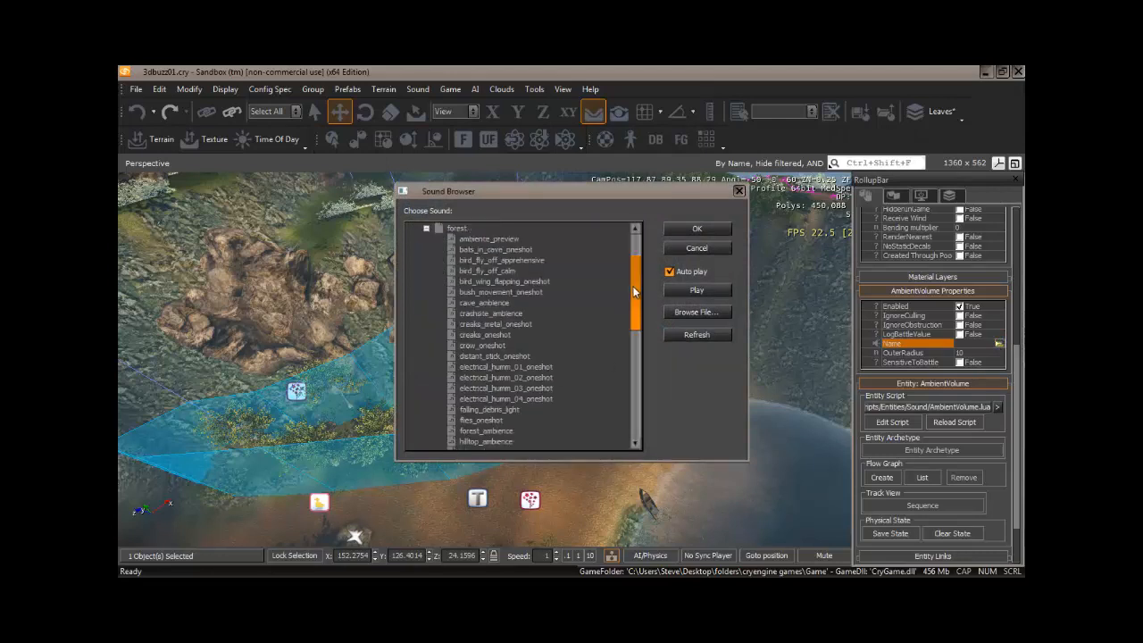
{"action": "left_click_drag", "start_coordinate": [633, 291], "coordinate": [636, 308]}
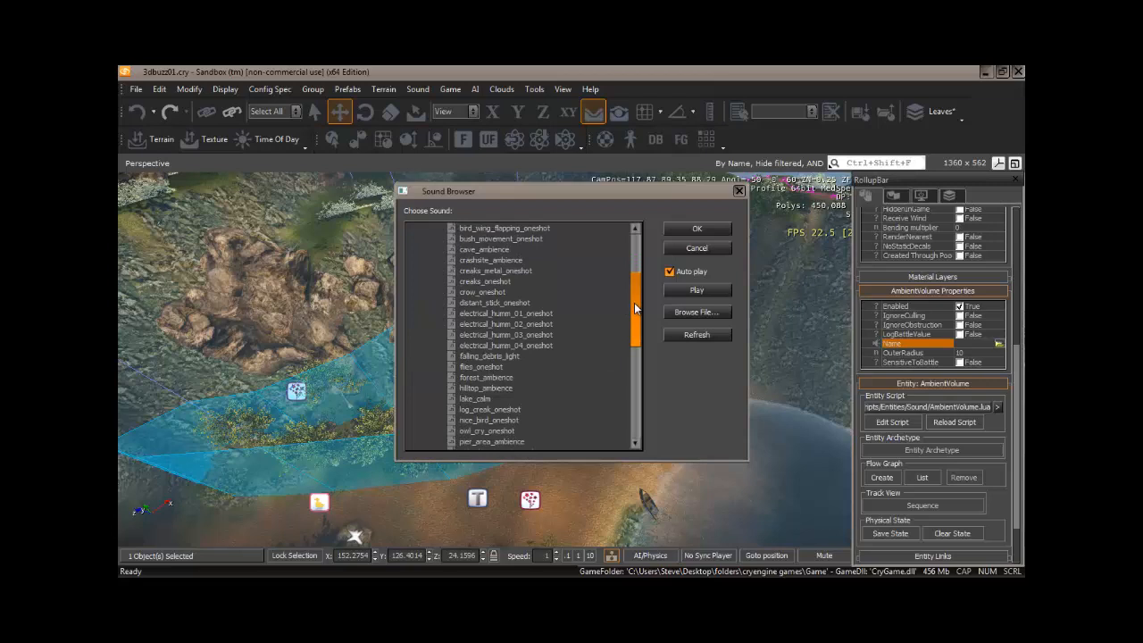
{"action": "left_click", "coordinate": [504, 378]}
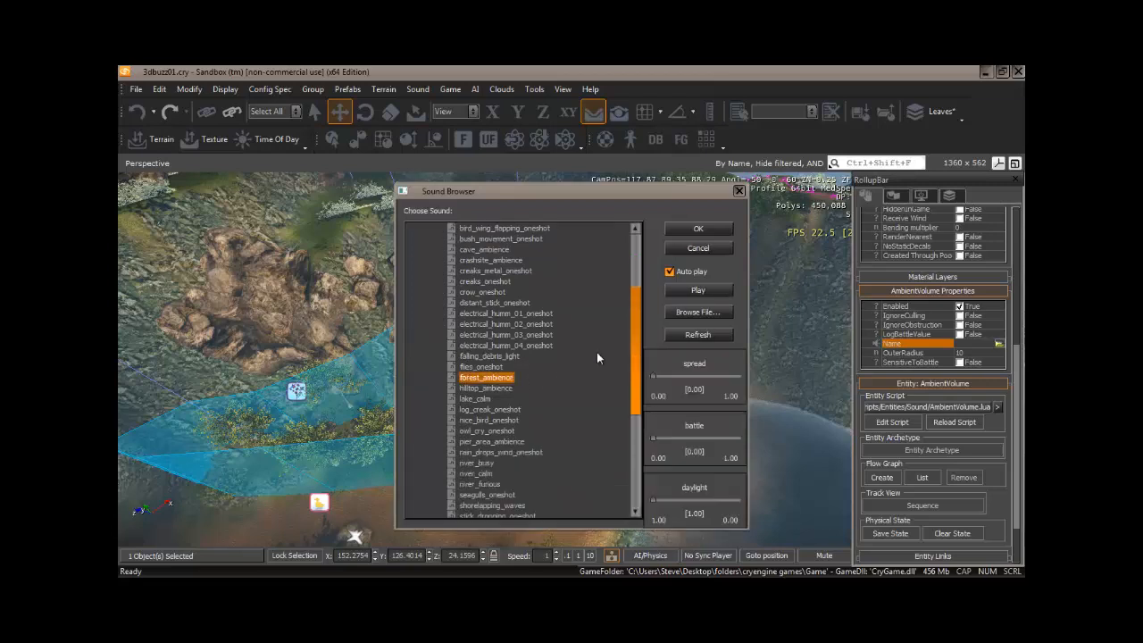
{"action": "left_click", "coordinate": [697, 229]}
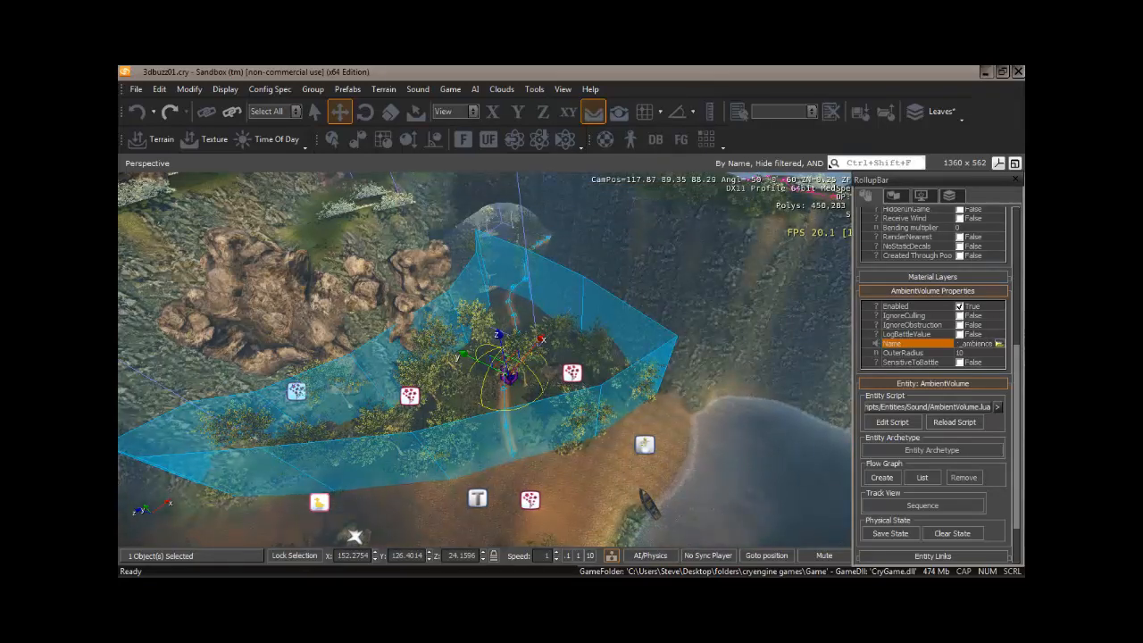
Link the ambient volume to the area shape as its target.
{"action": "left_click_drag", "start_coordinate": [1015, 363], "coordinate": [1022, 391]}
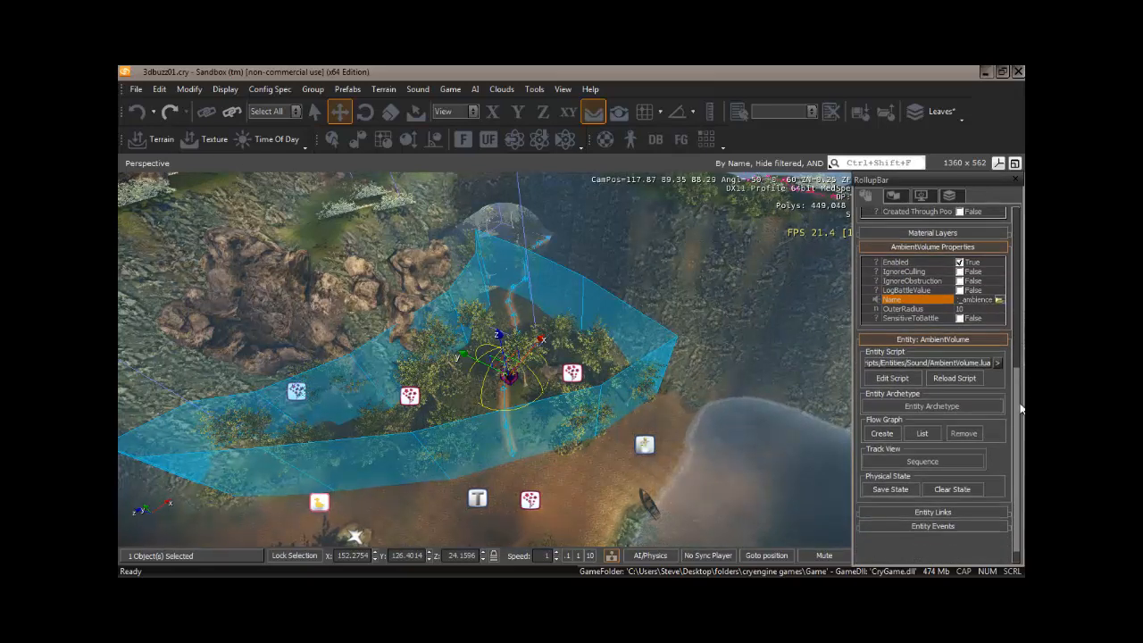
{"action": "left_click", "coordinate": [599, 390]}
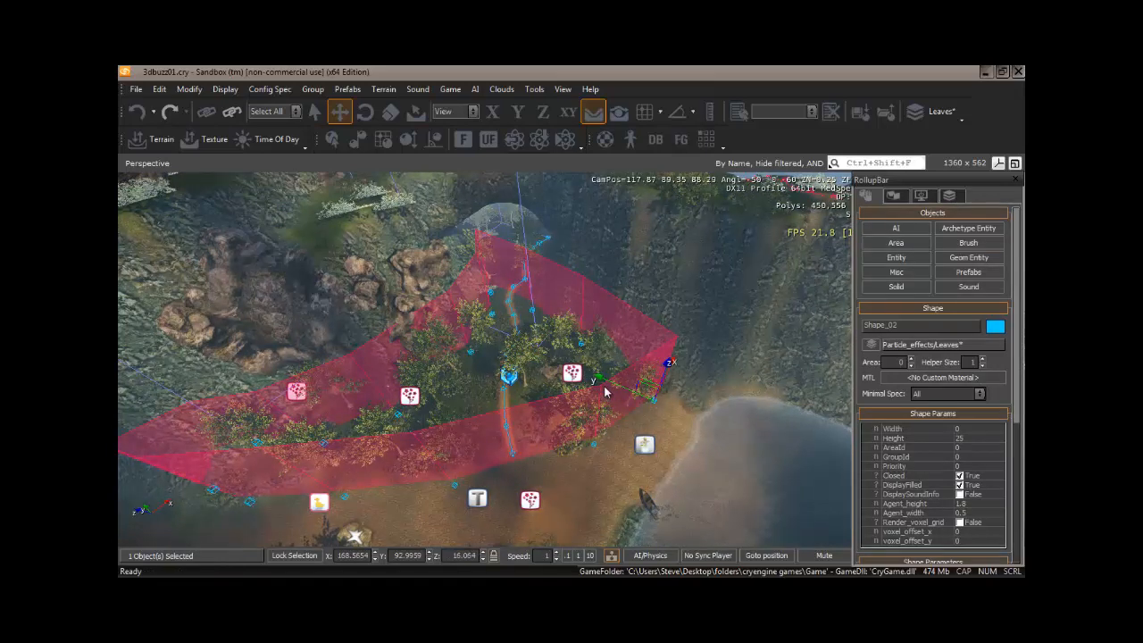
{"action": "left_click_drag", "start_coordinate": [1018, 333], "coordinate": [1010, 478]}
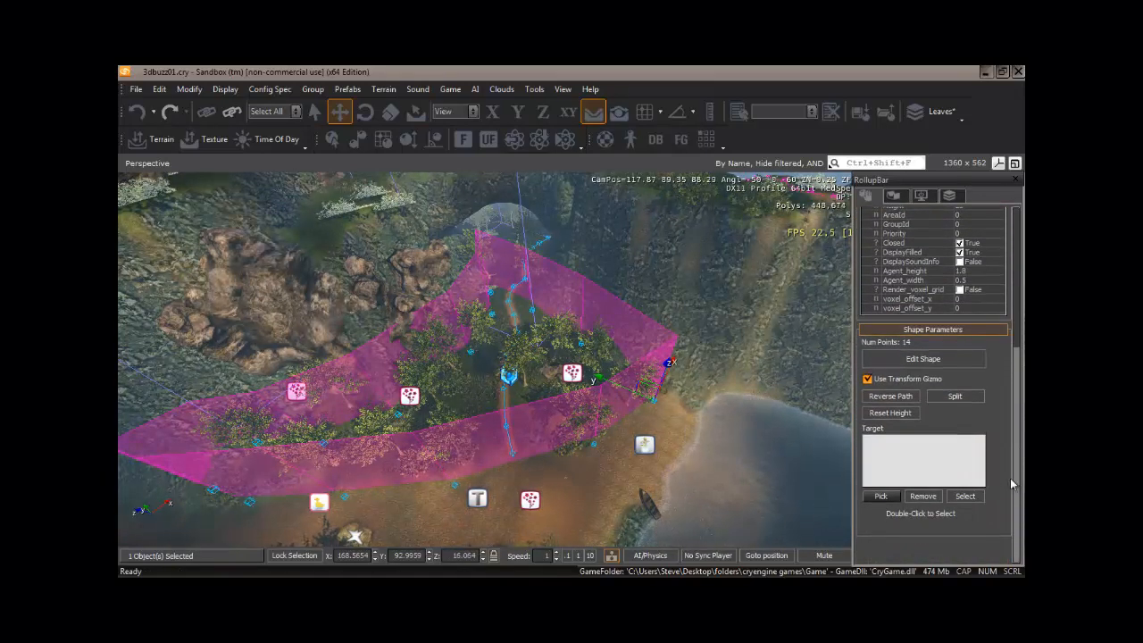
{"action": "left_click", "coordinate": [880, 497]}
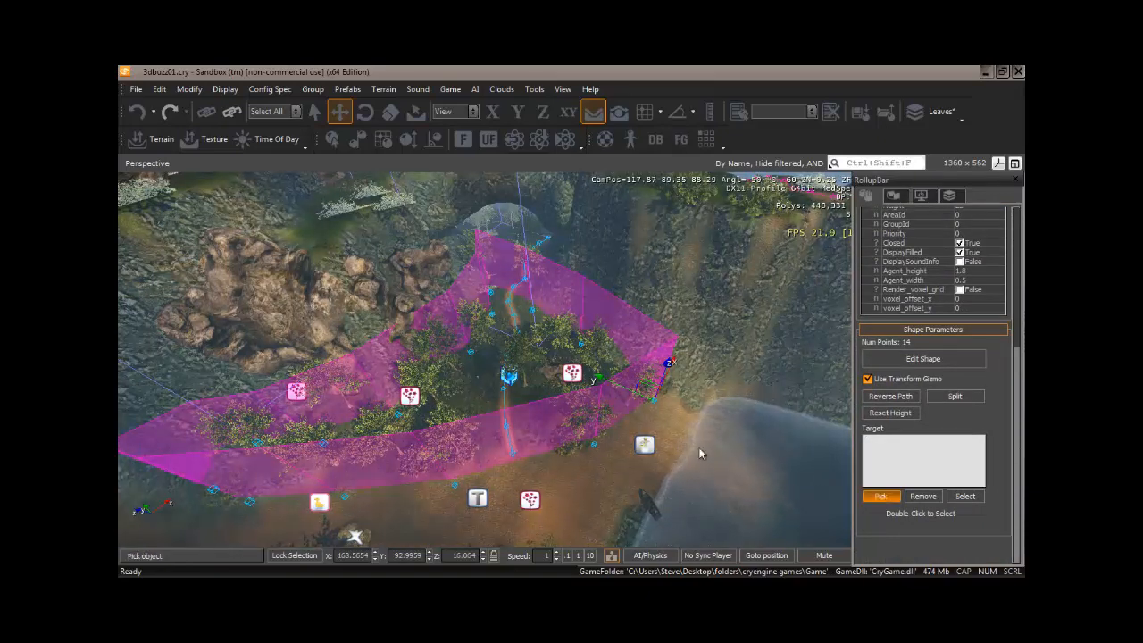
{"action": "left_click", "coordinate": [508, 375]}
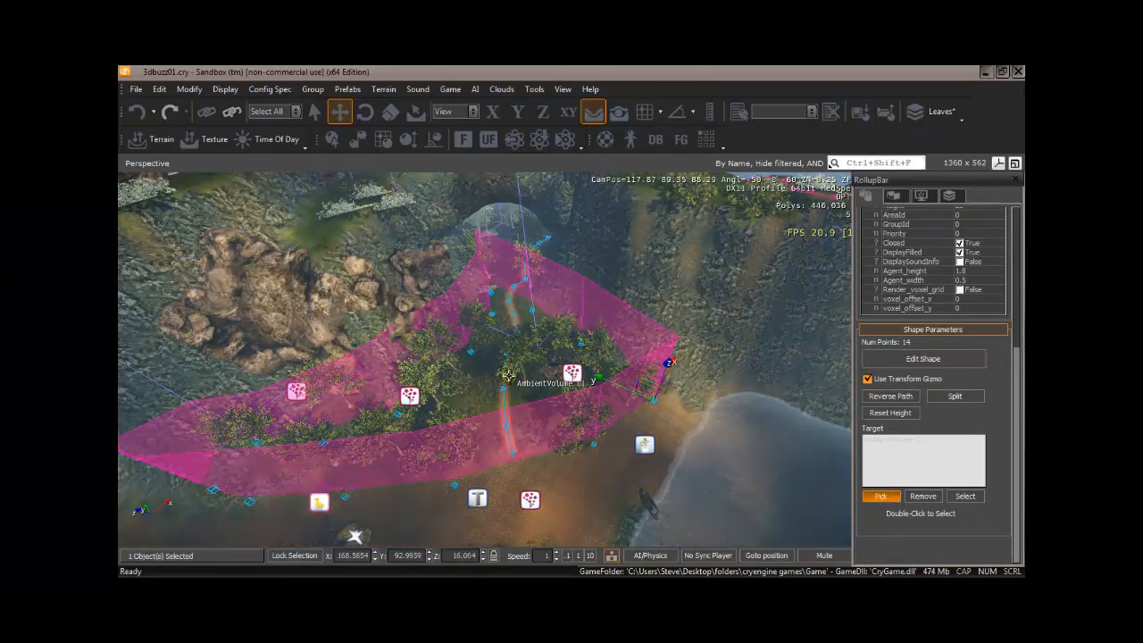
{"action": "left_click", "coordinate": [901, 441]}
{"action": "left_click", "coordinate": [881, 497]}
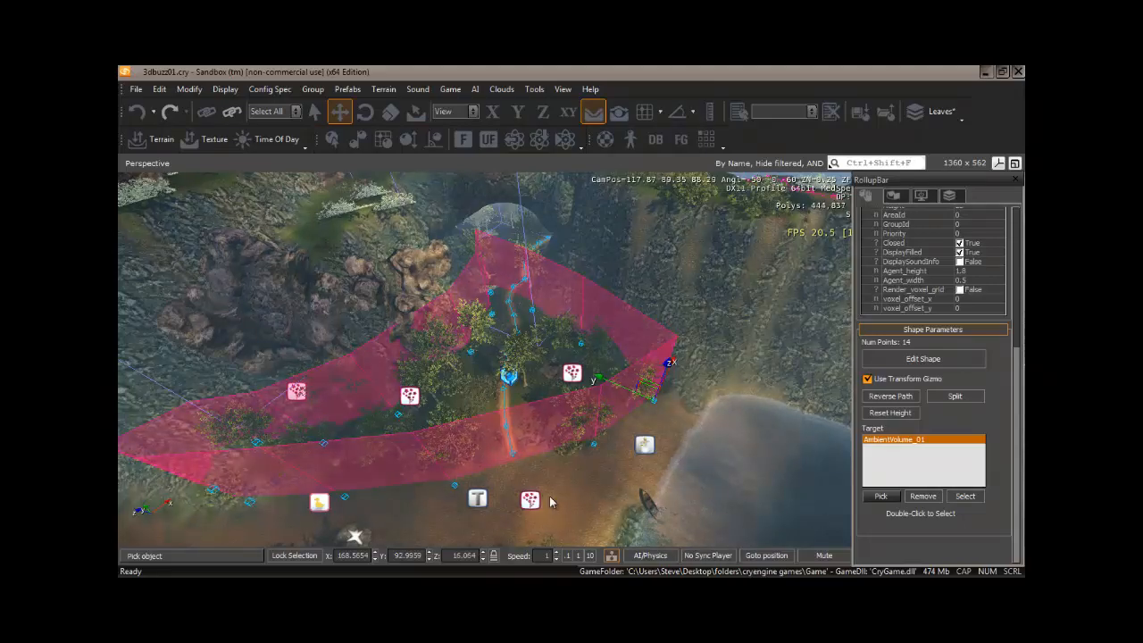
Inspect the filled area shape and its linked ambient volume from low and high viewpoints around the grove.
{"action": "mouse_move", "coordinate": [544, 492]}
{"action": "right_mouse_down"}
{"action": "mouse_move", "coordinate": [499, 473]}
{"action": "mouse_move", "coordinate": [560, 487]}
{"action": "mouse_move", "coordinate": [533, 492]}
{"action": "right_mouse_up"}
{"action": "key", "text": "w"}
{"action": "key", "text": "w"}
{"action": "key", "text": "s"}
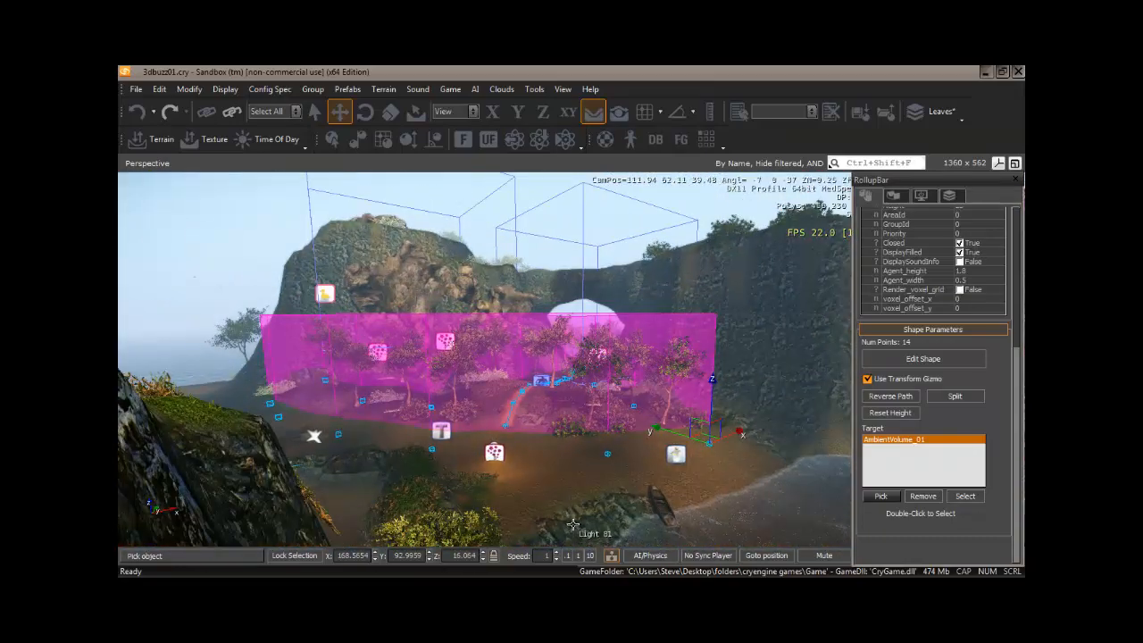
{"action": "right_click_drag", "start_coordinate": [570, 534], "coordinate": [566, 509]}
{"action": "key", "text": "s"}
{"action": "key", "text": "w"}
{"action": "key", "text": "s"}
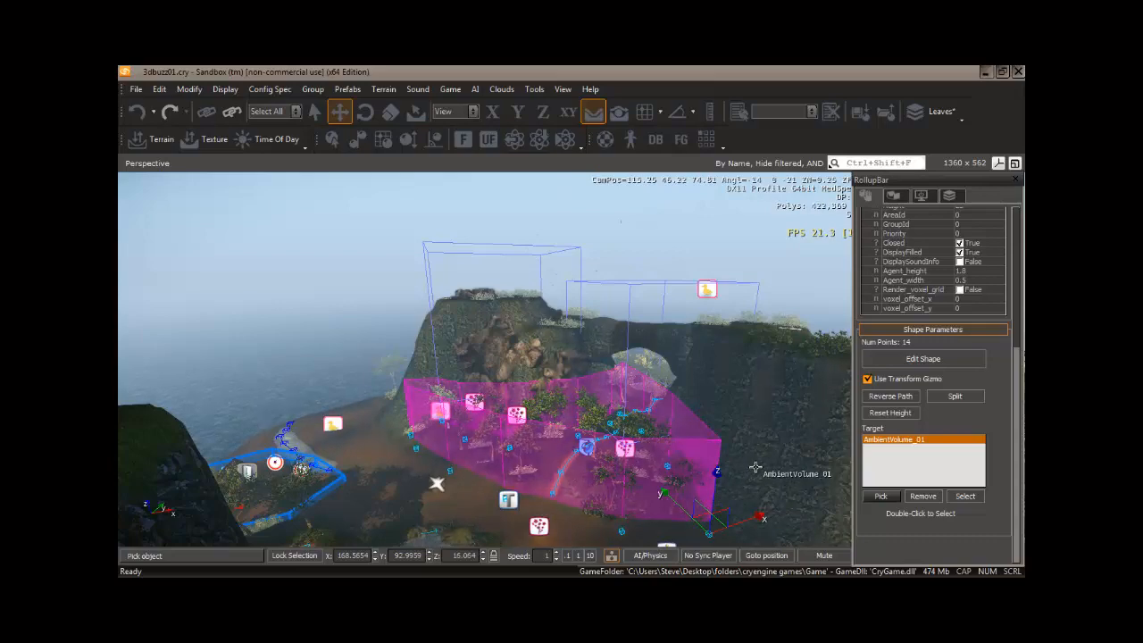
{"action": "left_click_drag", "start_coordinate": [1018, 389], "coordinate": [1018, 243]}
{"action": "mouse_move", "coordinate": [437, 454]}
{"action": "right_mouse_down"}
{"action": "mouse_move", "coordinate": [426, 461]}
{"action": "mouse_move", "coordinate": [437, 454]}
{"action": "right_mouse_up"}
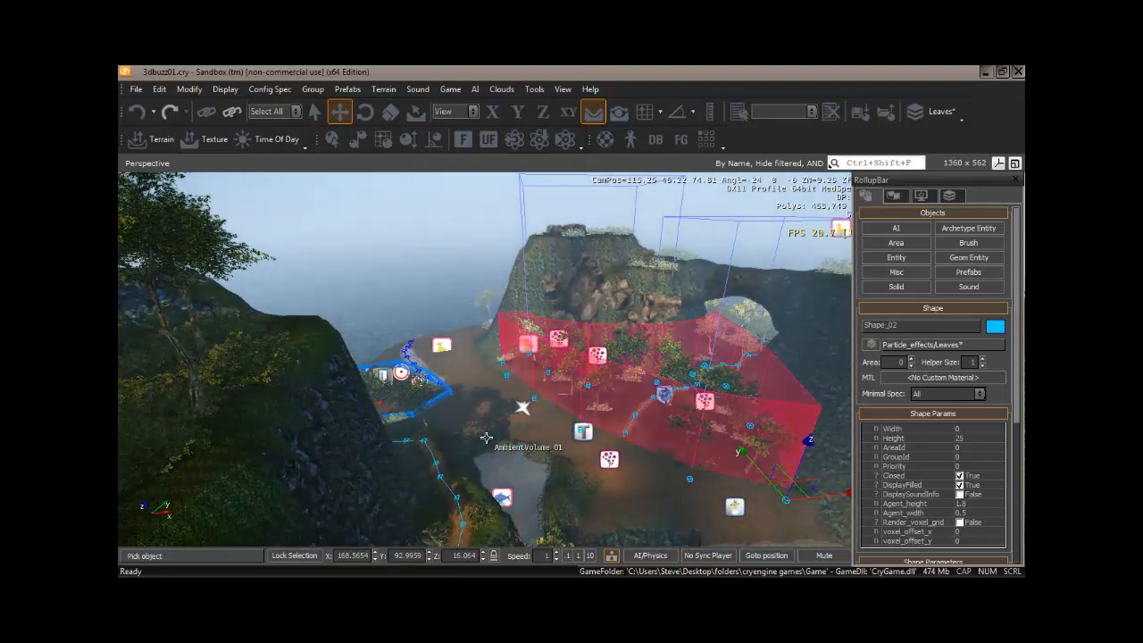
Open the console and its list of console variables for a look, and close both windows.
{"action": "key", "text": "grave"}
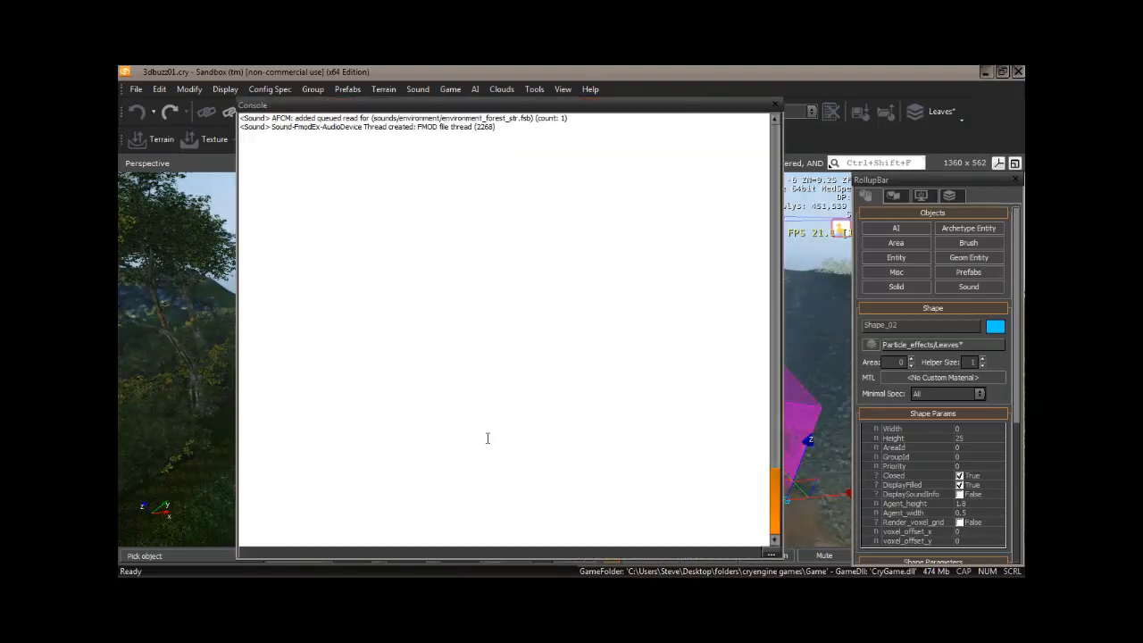
{"action": "left_click", "coordinate": [772, 553]}
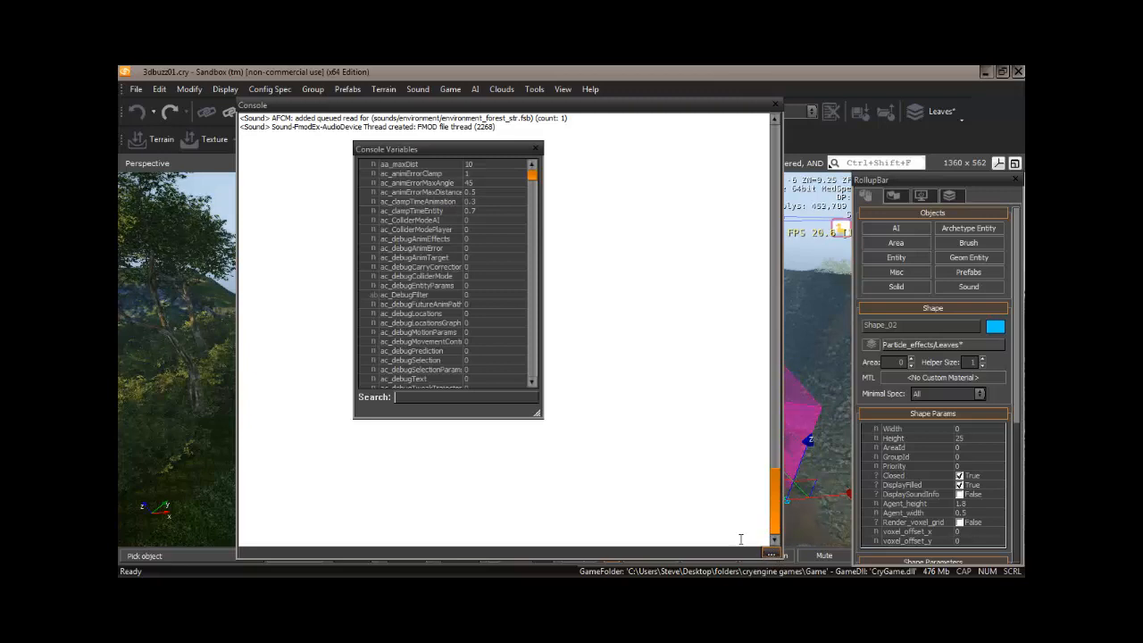
{"action": "left_click", "coordinate": [536, 150]}
{"action": "left_click", "coordinate": [774, 106]}
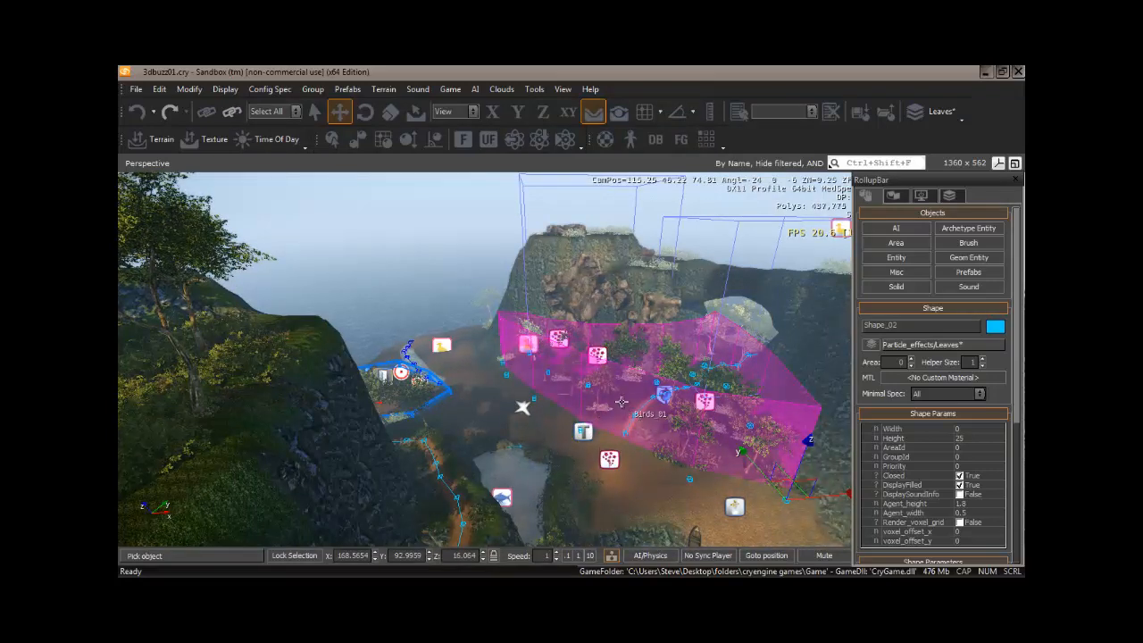
Examine the level's layer list, browse all visible objects in the Select Objects window, and close it without changing the selection.
{"action": "left_click", "coordinate": [949, 196]}
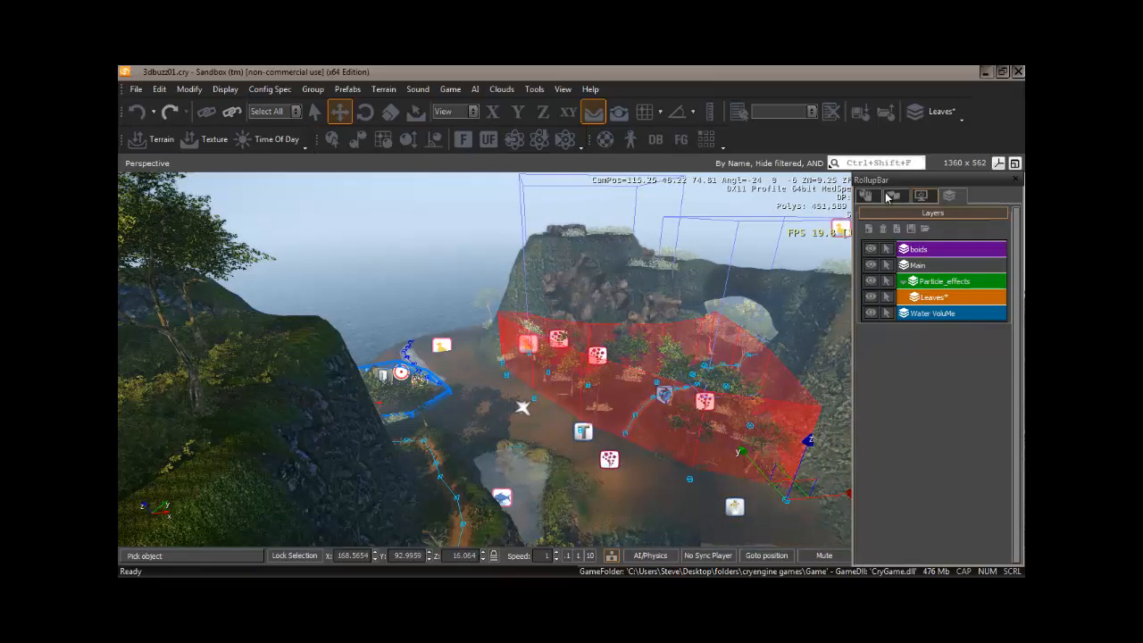
{"action": "left_click", "coordinate": [865, 194]}
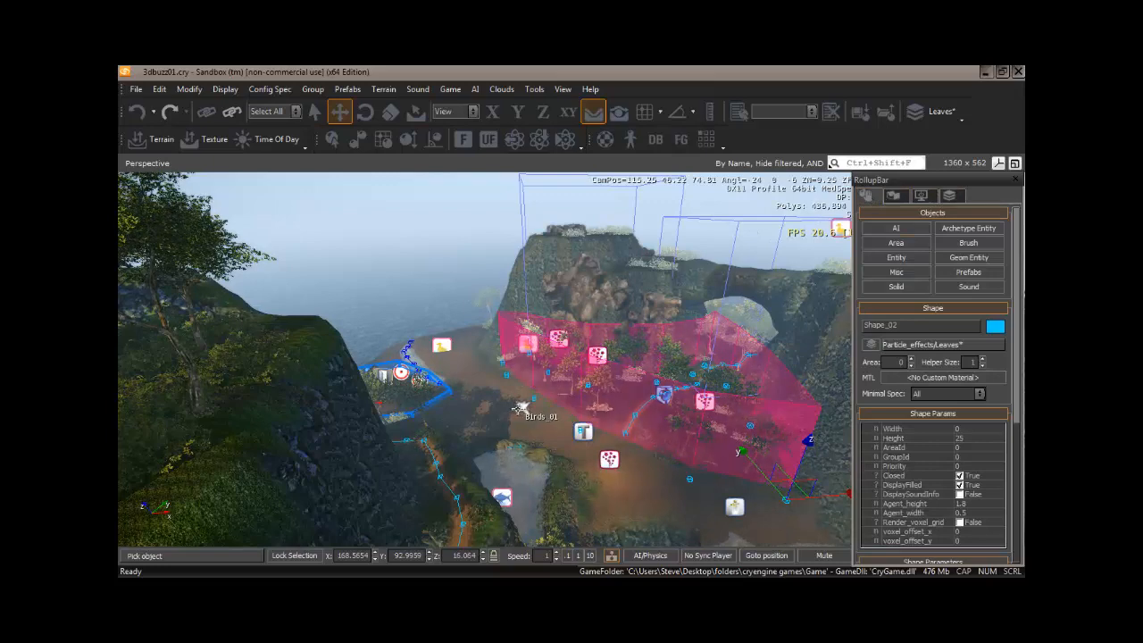
{"action": "key", "text": "ctrl+t"}
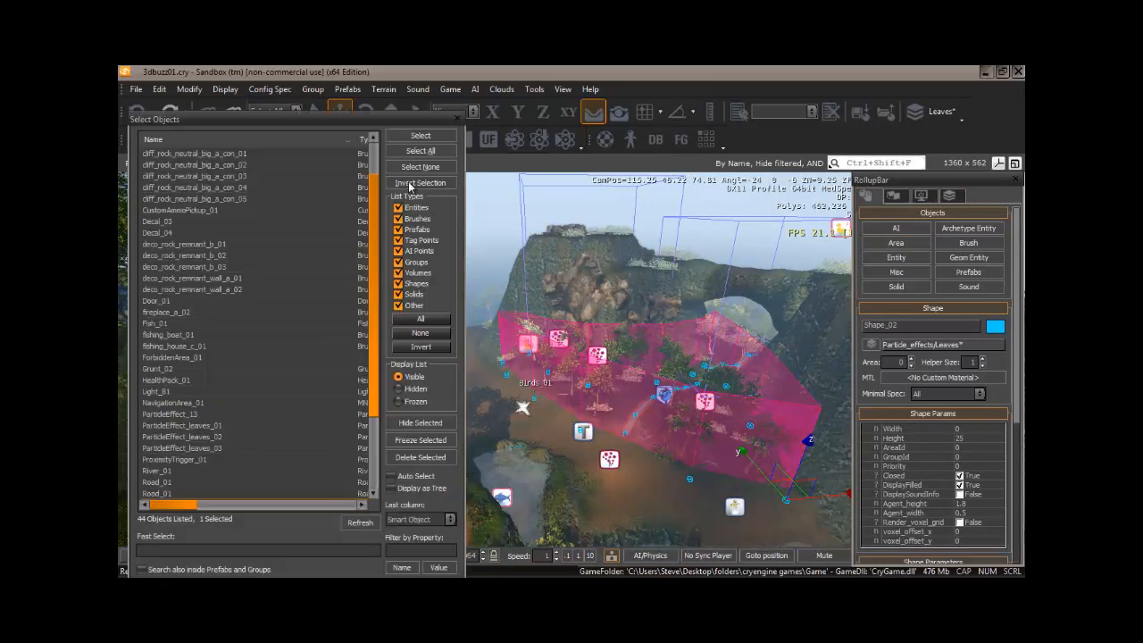
{"action": "left_click_drag", "start_coordinate": [344, 116], "coordinate": [582, 106]}
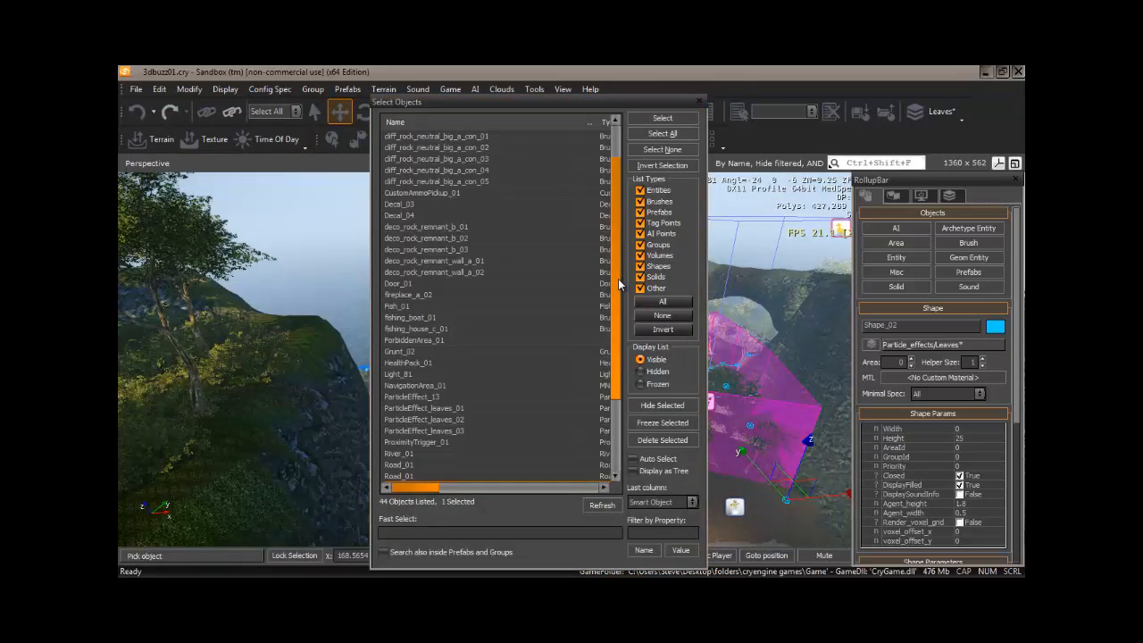
{"action": "left_click_drag", "start_coordinate": [619, 284], "coordinate": [616, 244]}
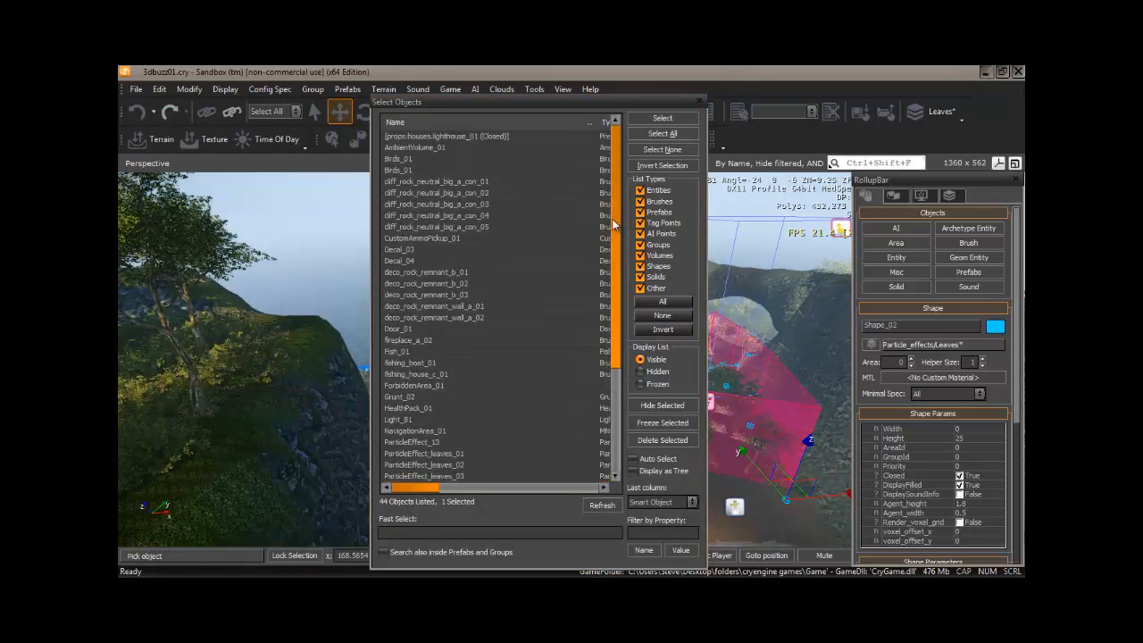
{"action": "left_click_drag", "start_coordinate": [613, 258], "coordinate": [619, 377]}
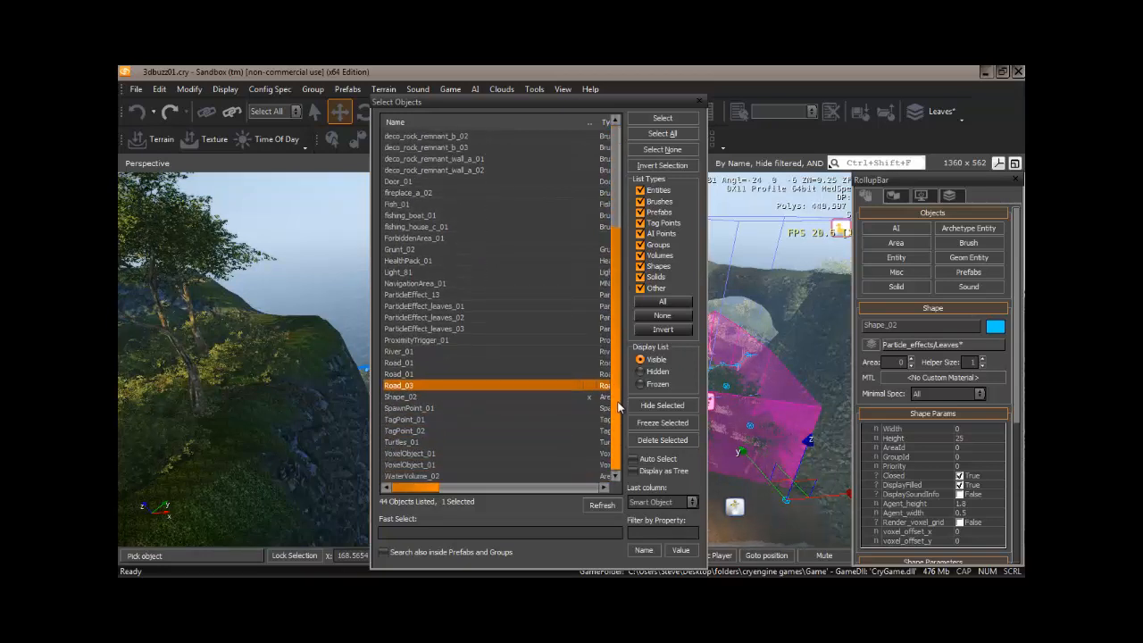
{"action": "scroll", "coordinate": [619, 431], "scroll_direction": "up", "scroll_amount": 1}
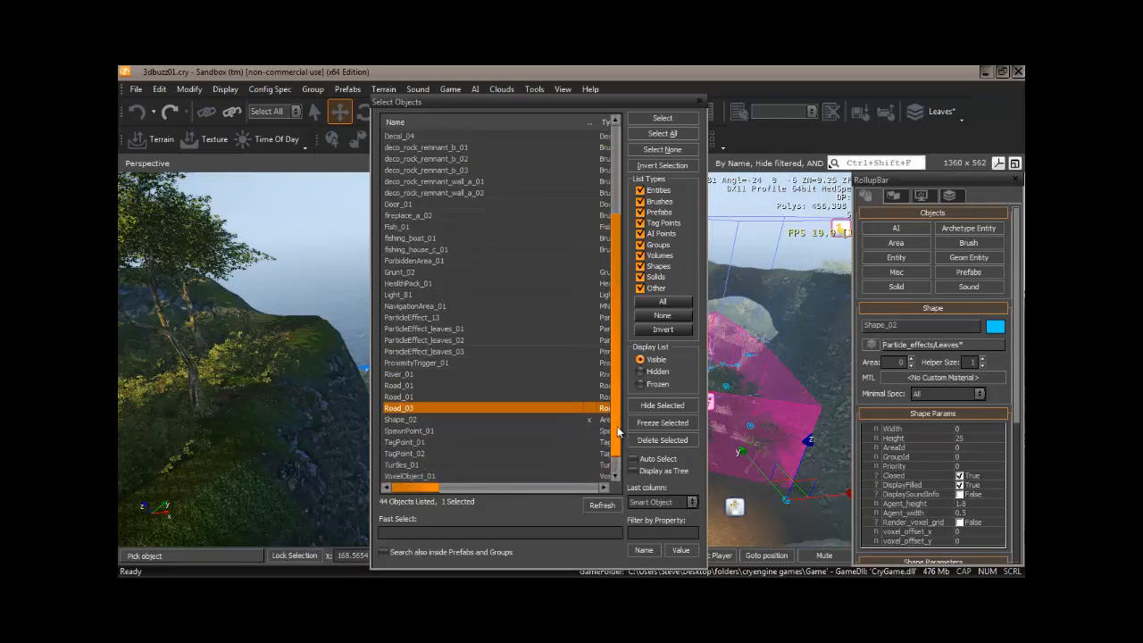
{"action": "scroll", "coordinate": [619, 431], "scroll_direction": "up", "scroll_amount": 1}
{"action": "scroll", "coordinate": [618, 442], "scroll_direction": "down", "scroll_amount": 2}
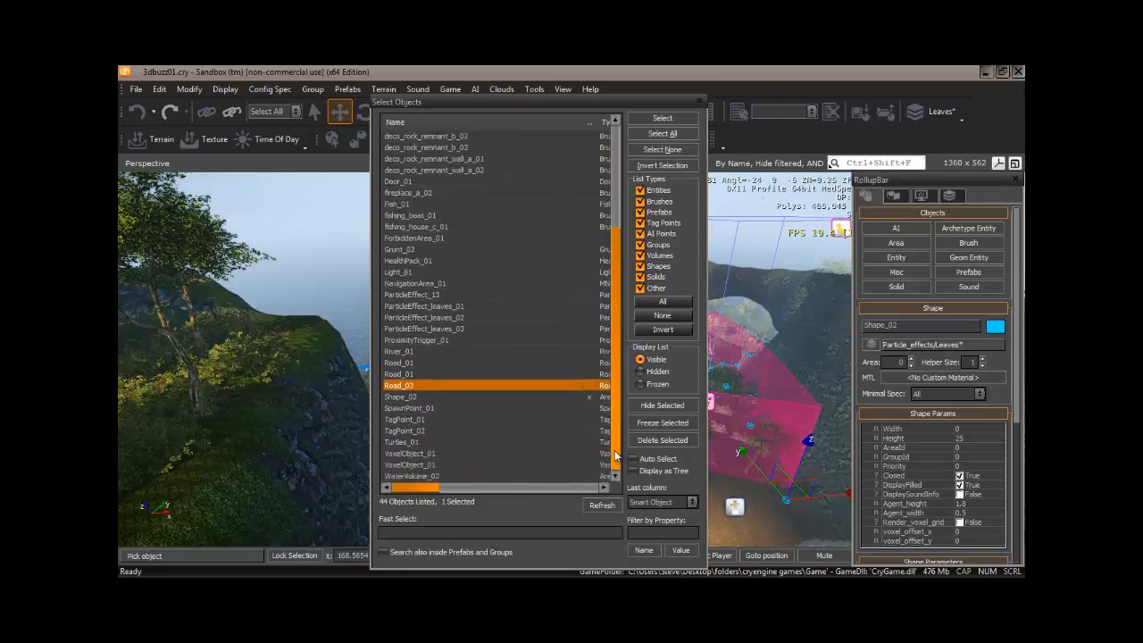
{"action": "left_click_drag", "start_coordinate": [615, 457], "coordinate": [613, 386]}
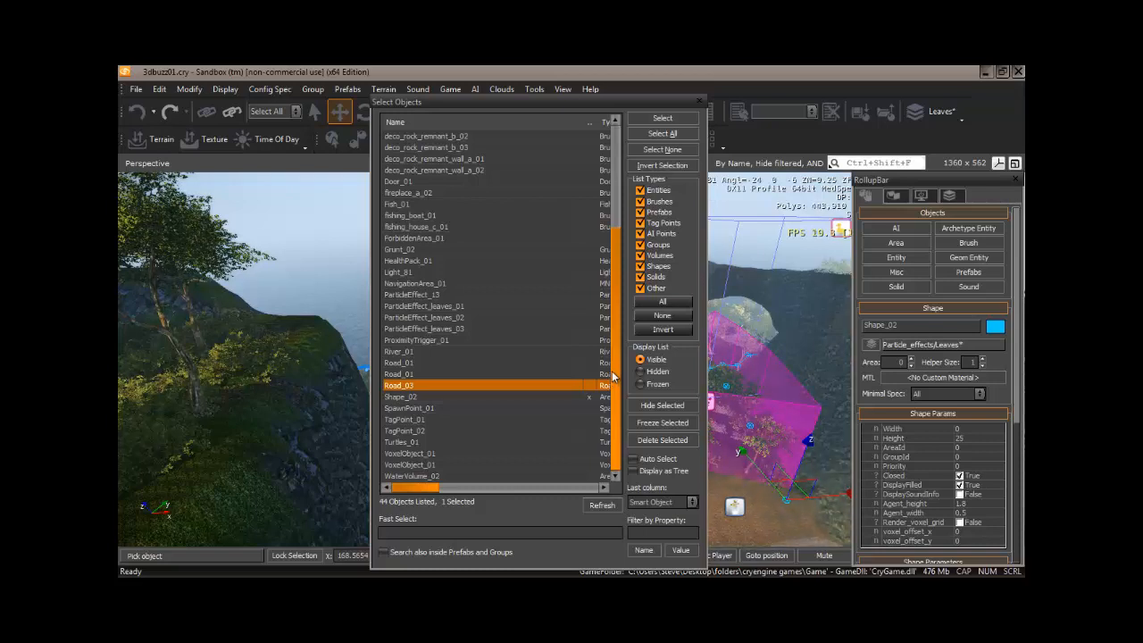
{"action": "left_click", "coordinate": [701, 102]}
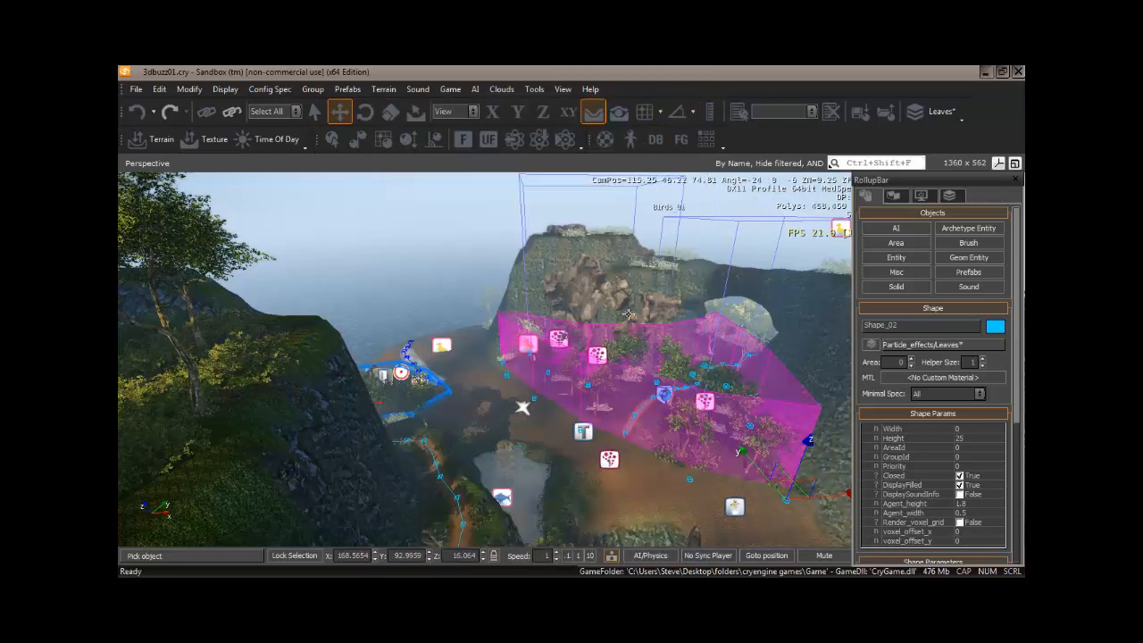